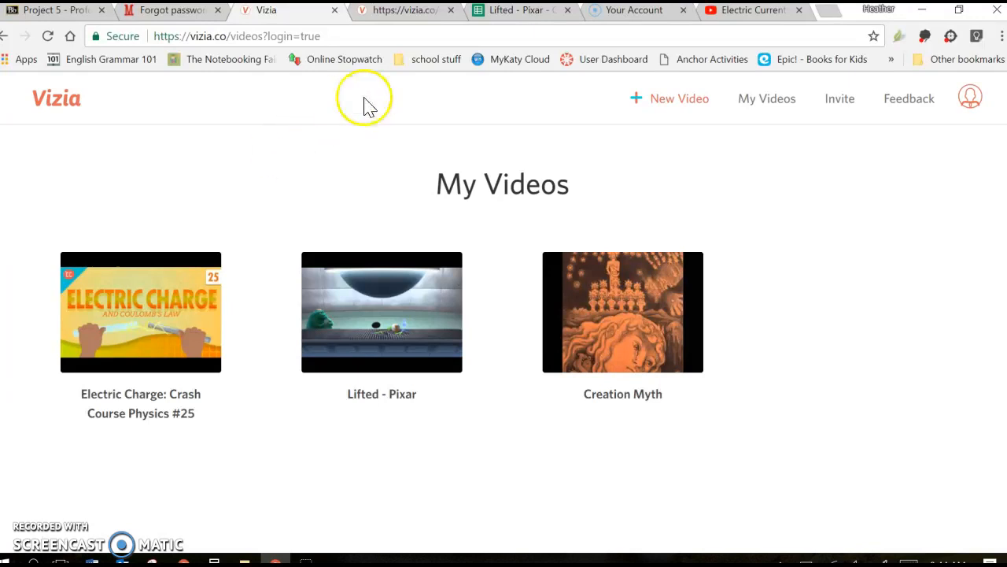
Switch to YouTube and copy the web address of the "Electric Current: Crash Course Physics #28" video.
left_click(752, 16)
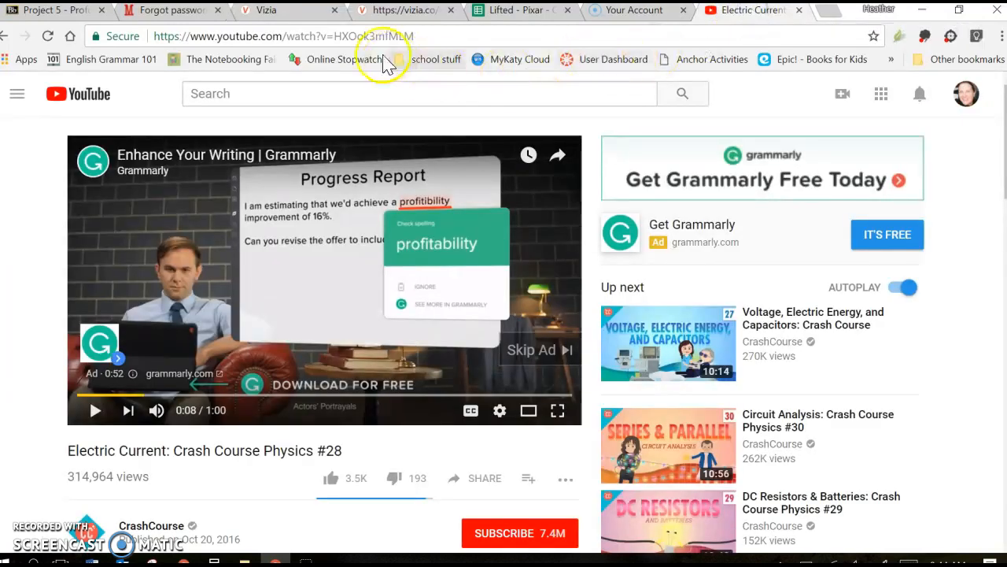
left_click(366, 36)
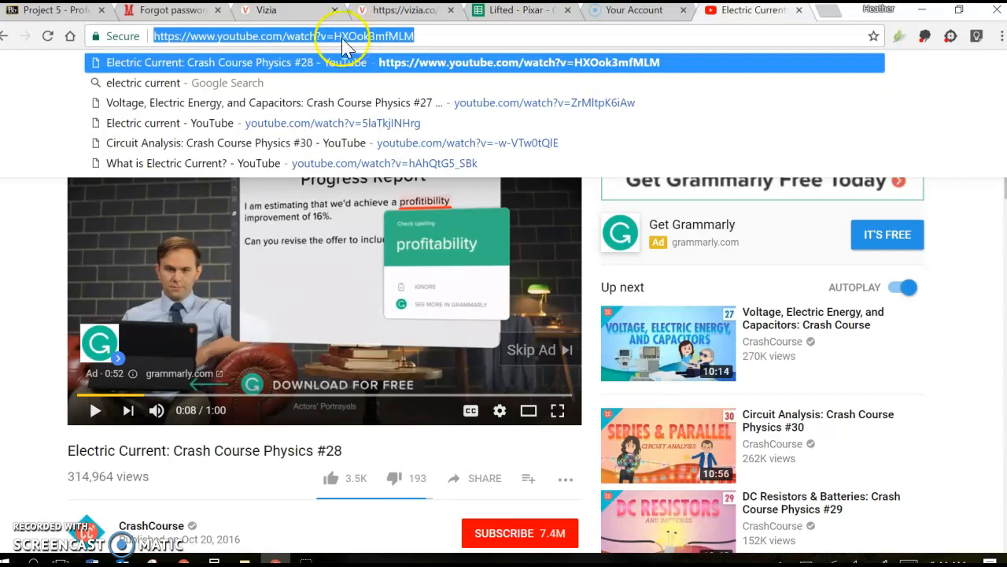
right_click(343, 36)
left_click(388, 86)
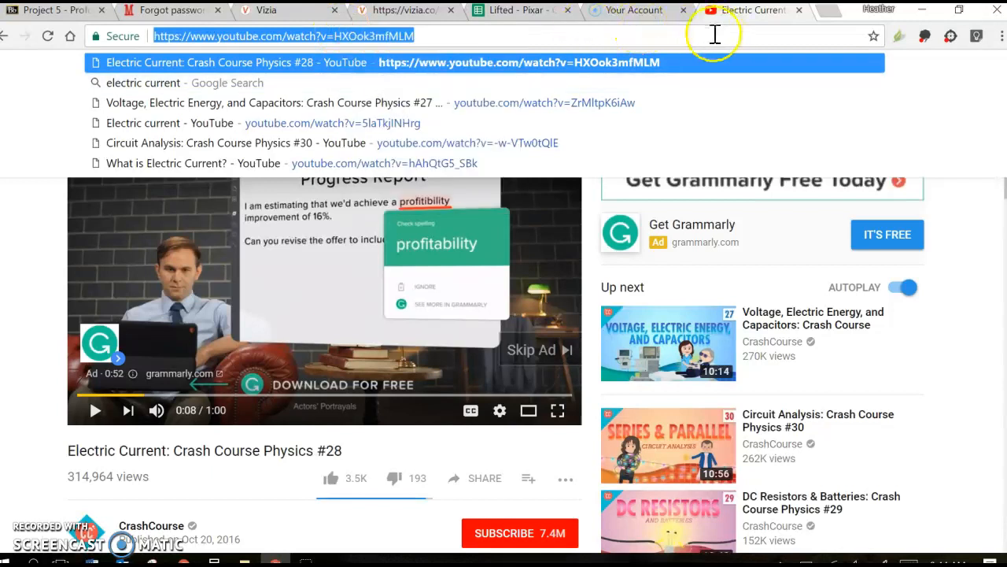
left_click(279, 11)
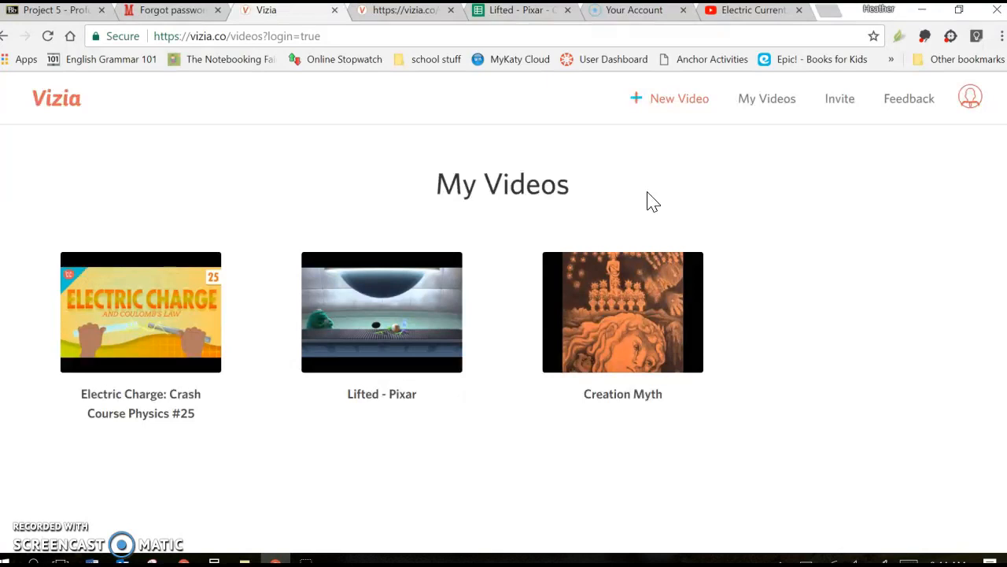
left_click(682, 107)
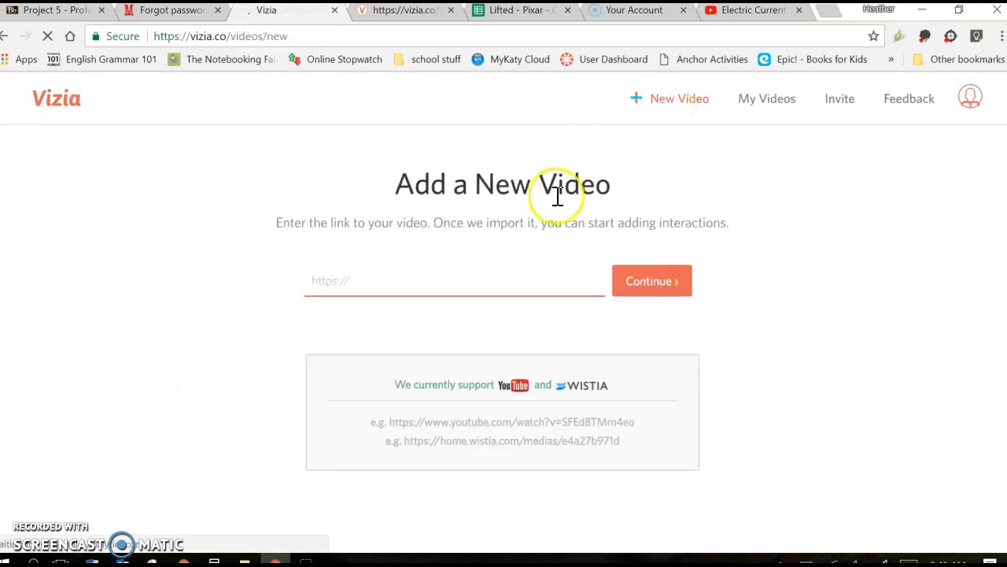
right_click(321, 284)
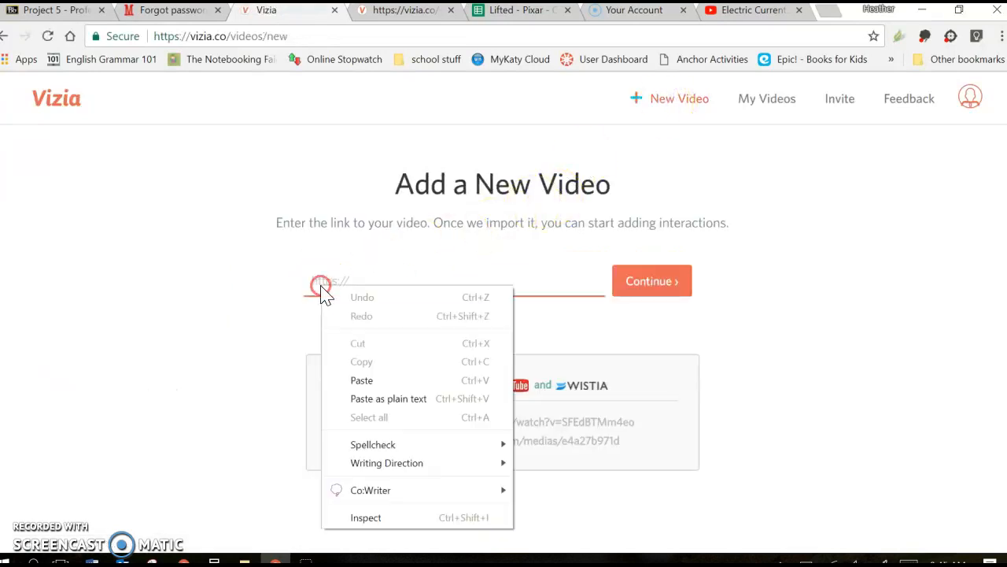
left_click(378, 382)
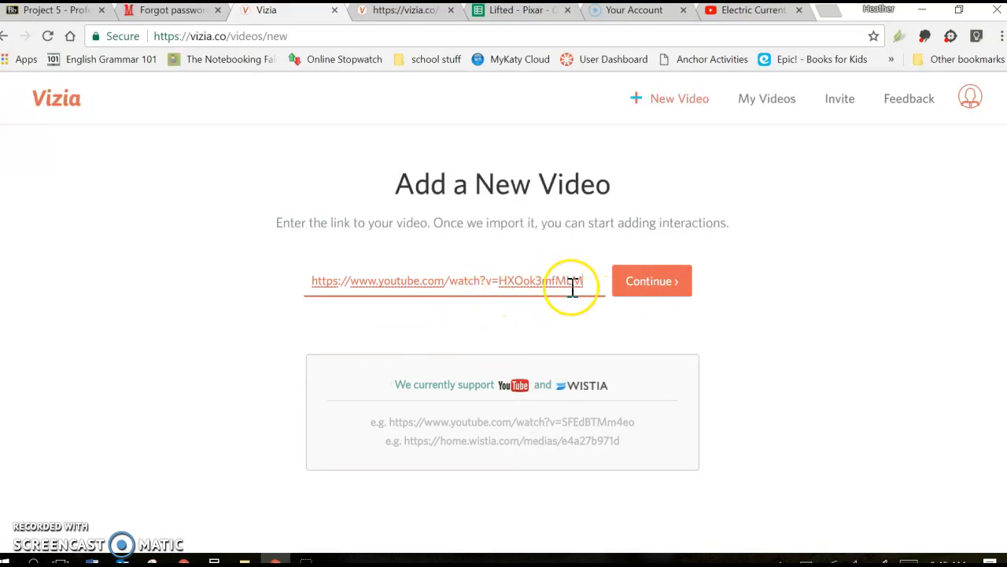
left_click(647, 297)
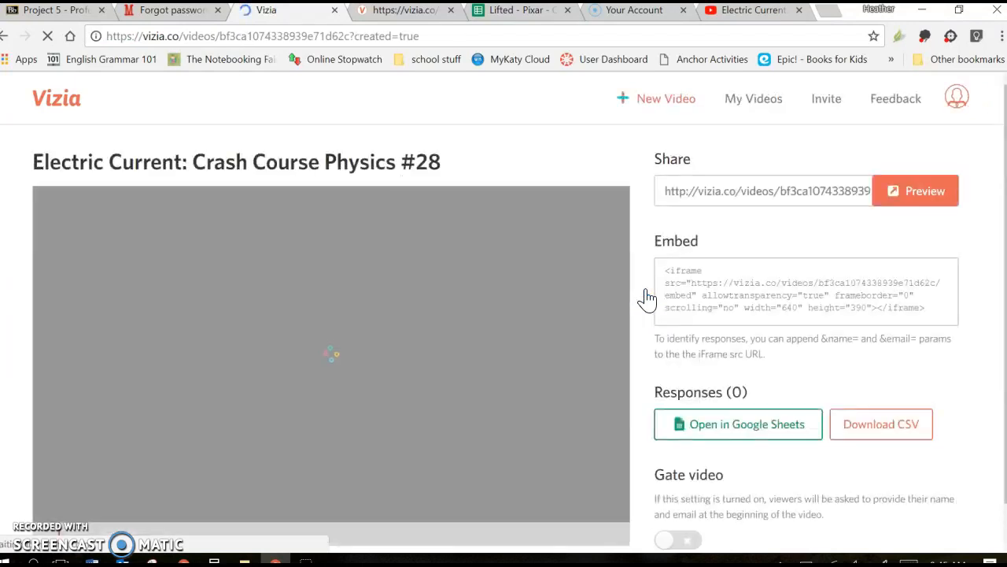
scroll(645, 297, "down", 1)
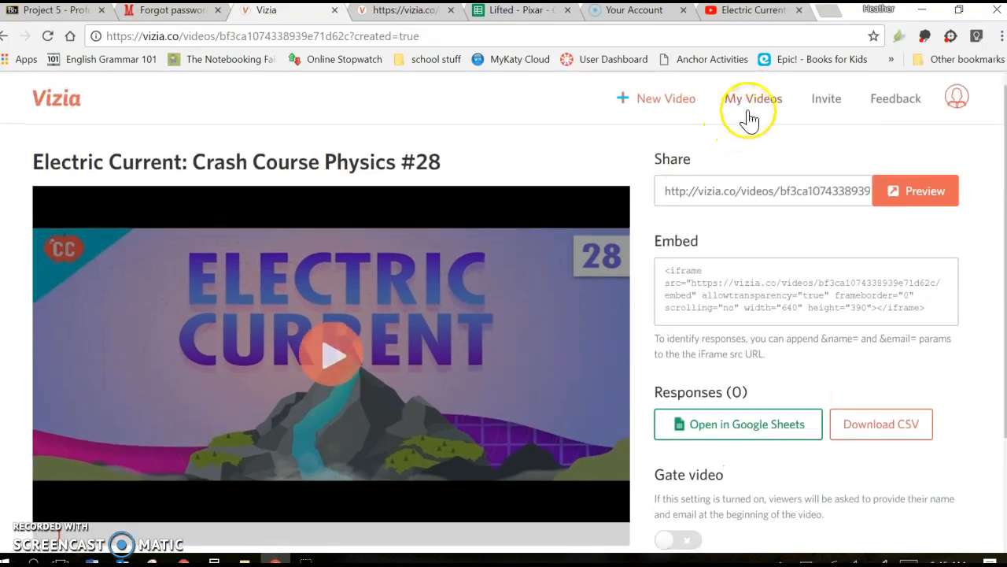
Open the "Lifted - Pixar" video from the list of own videos and show its Gate video setting.
left_click(749, 118)
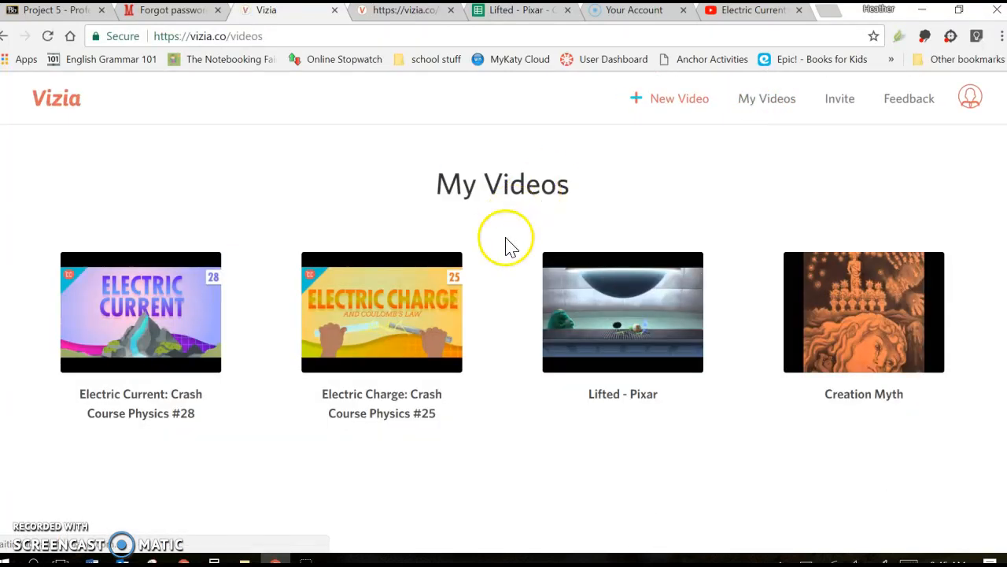
left_click(616, 330)
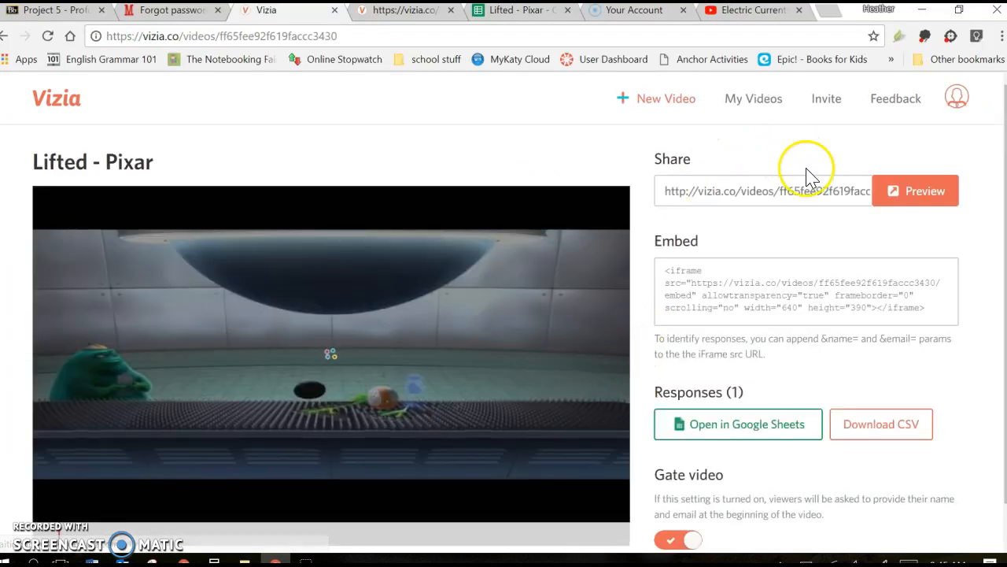
scroll(822, 374, "down", 1)
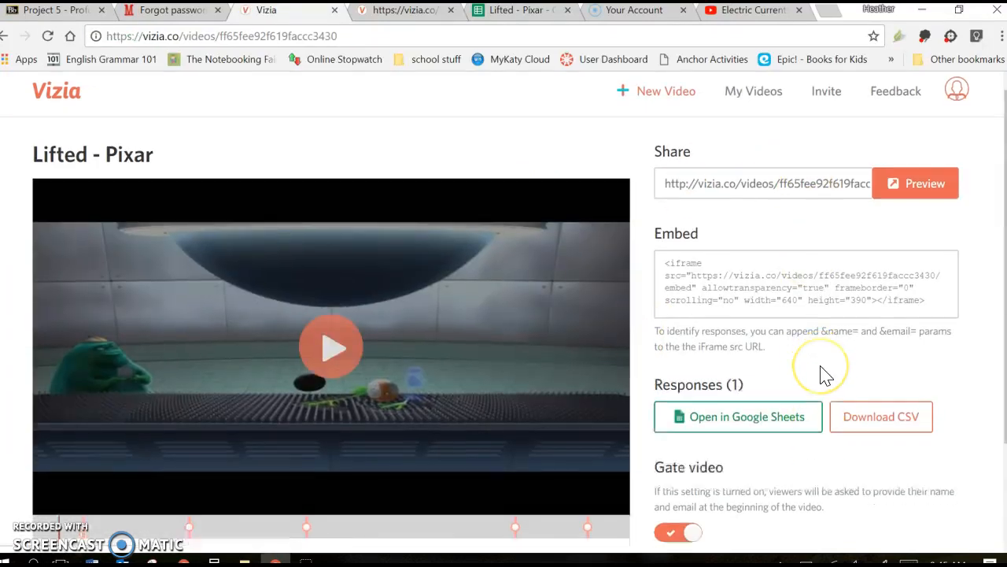
scroll(822, 374, "down", 2)
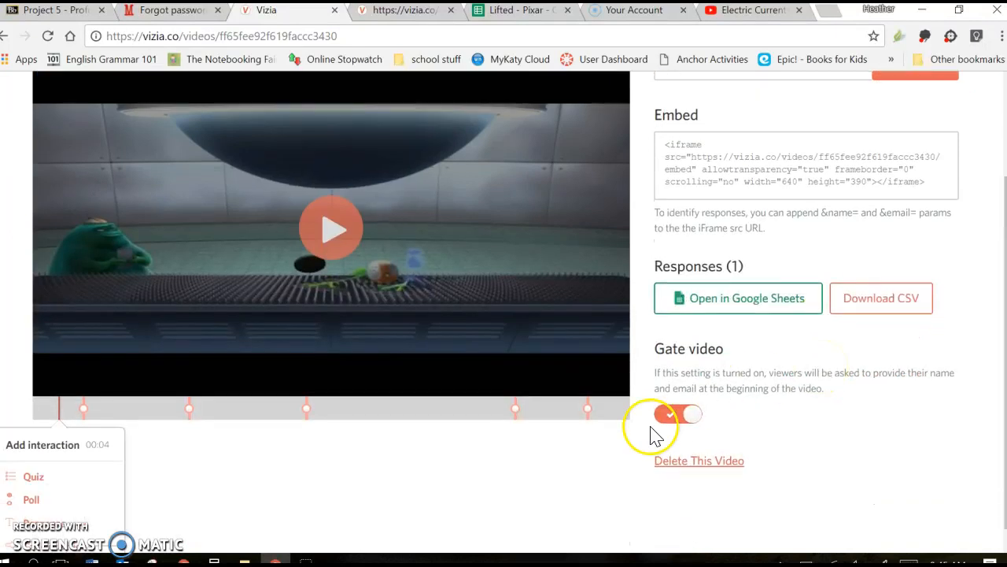
scroll(754, 405, "up", 1)
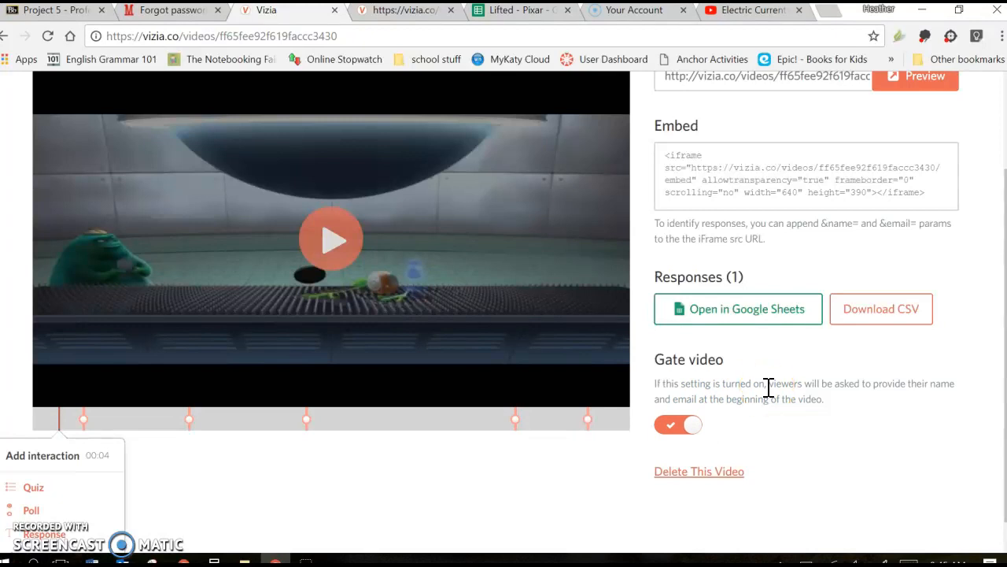
left_click(782, 367)
left_click(689, 431)
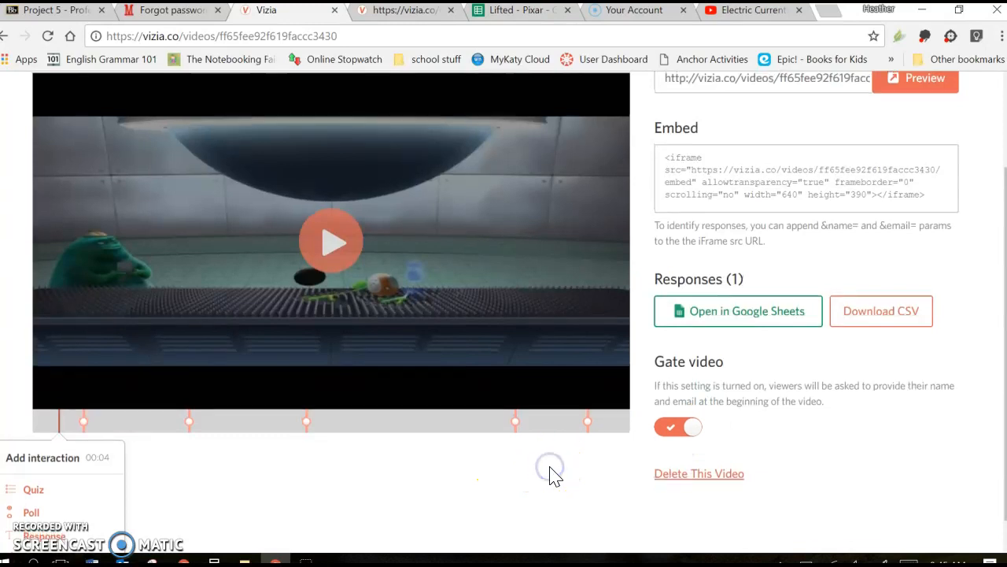
scroll(554, 475, "up", 1)
left_click(689, 446)
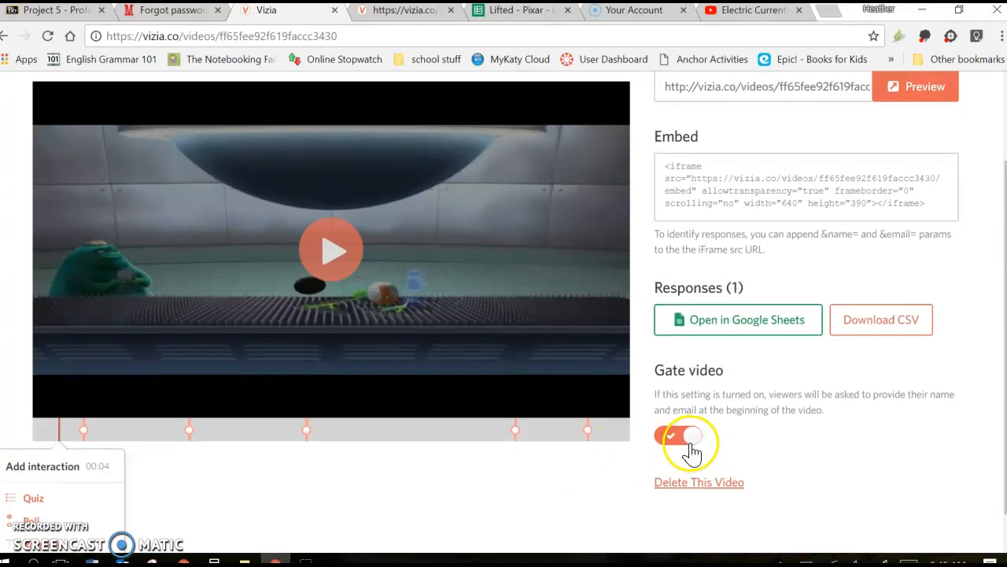
left_click(682, 446)
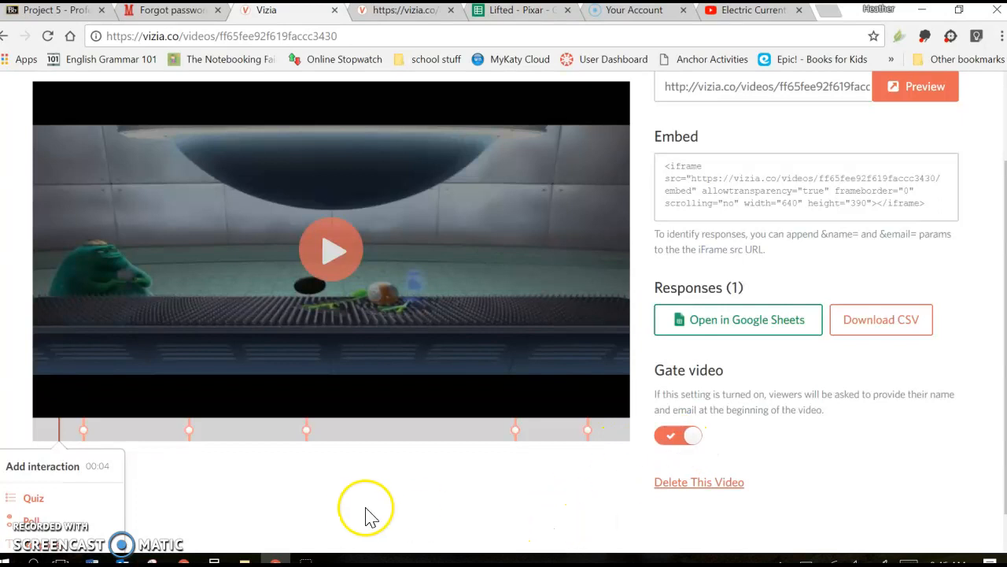
scroll(275, 501, "up", 1)
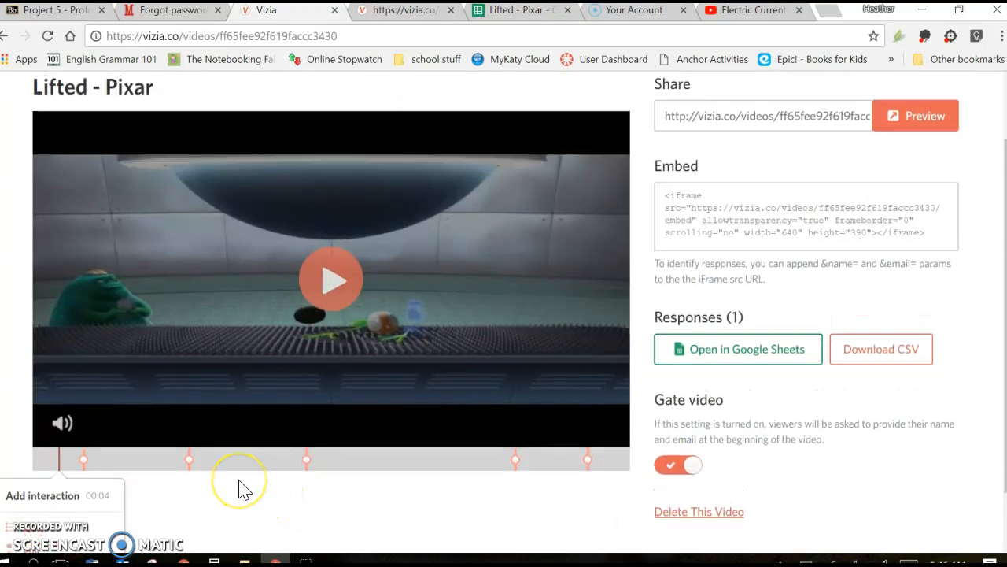
View the form for a new quiz interaction at 01:53 in the video, and close it without saving.
scroll(241, 484, "down", 1)
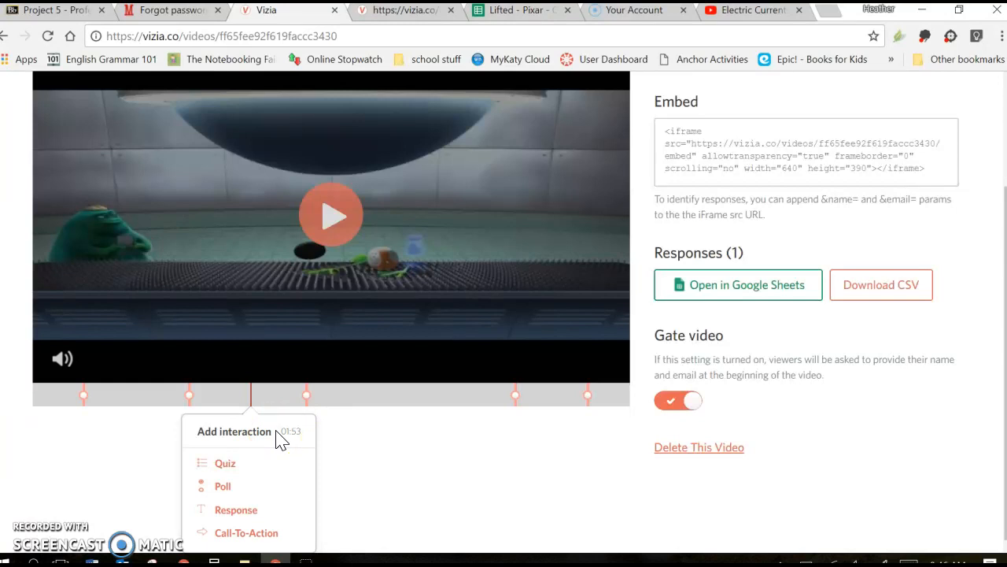
left_click(228, 464)
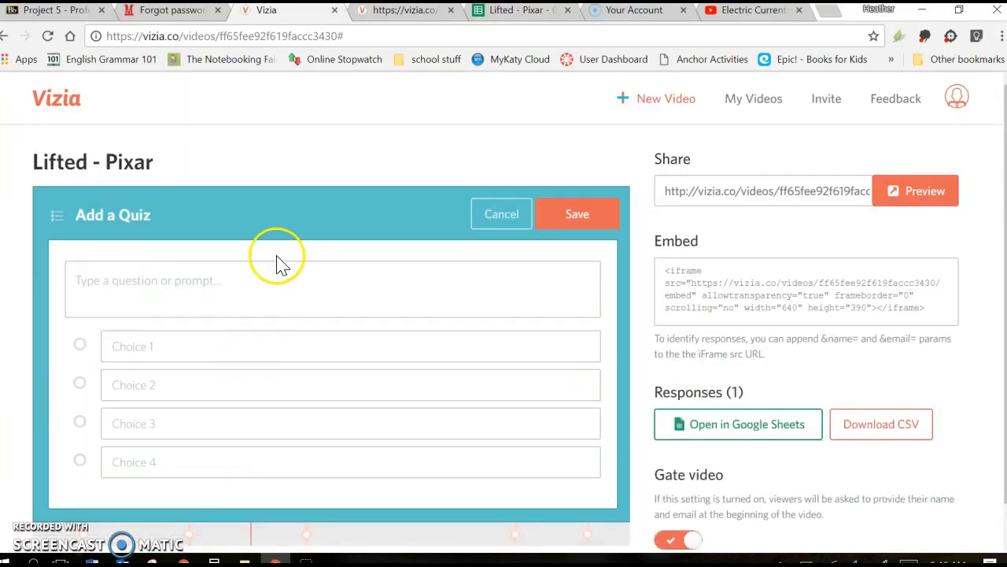
left_click(495, 218)
View the form for a new poll interaction at 04:58 near the video's end, and close it without saving.
scroll(433, 394, "down", 2)
left_click(385, 395)
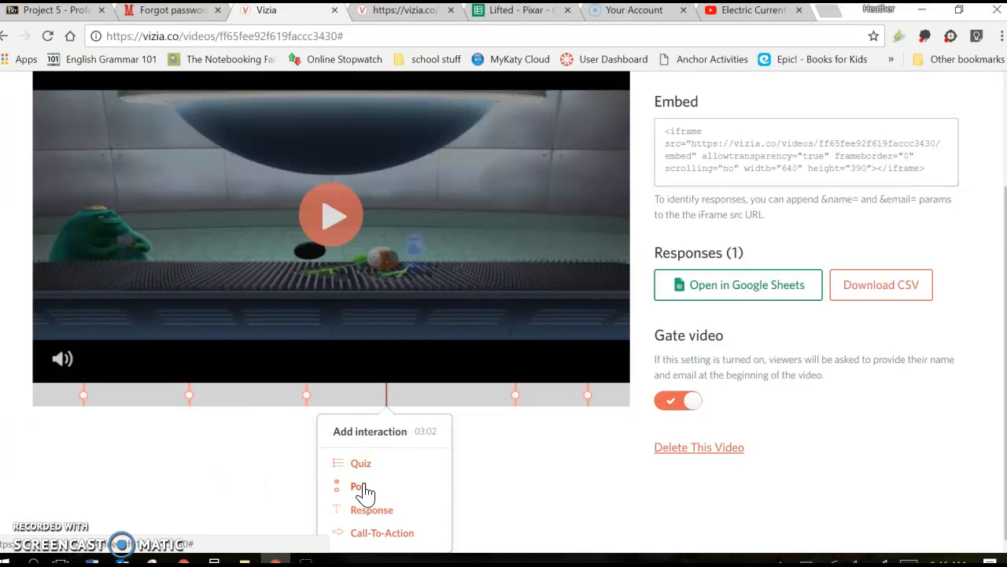
left_click(609, 395)
left_click(613, 400)
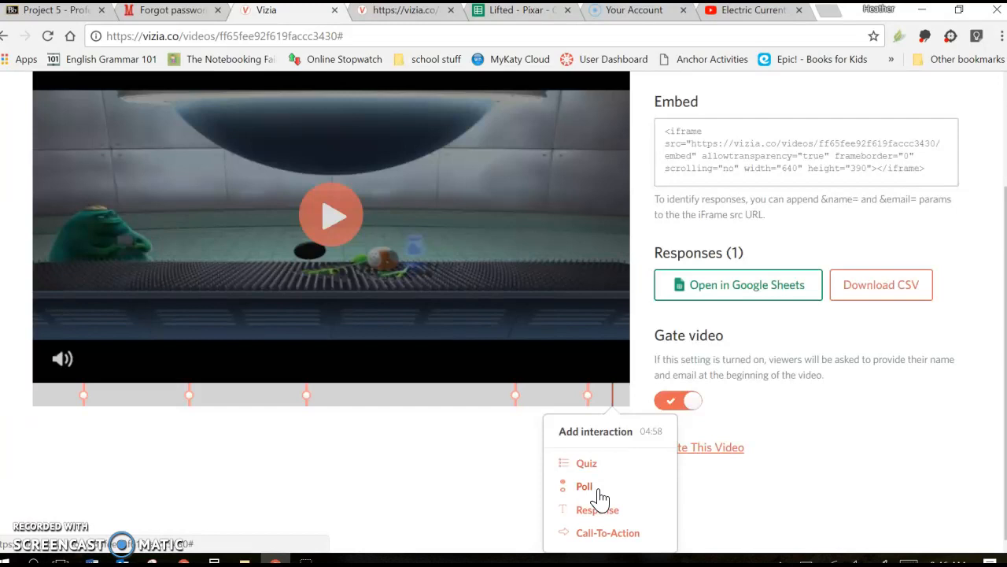
left_click(597, 489)
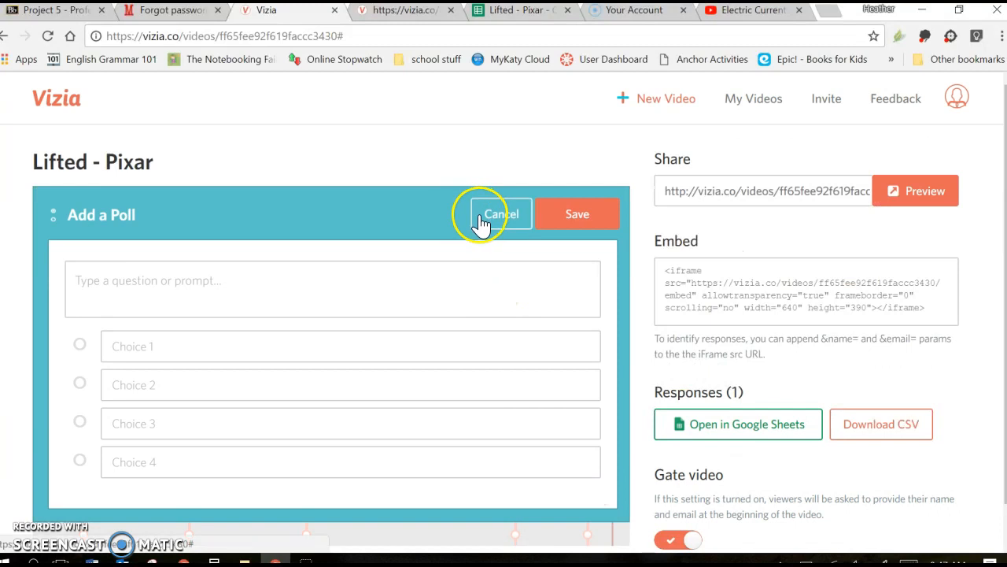
left_click(489, 230)
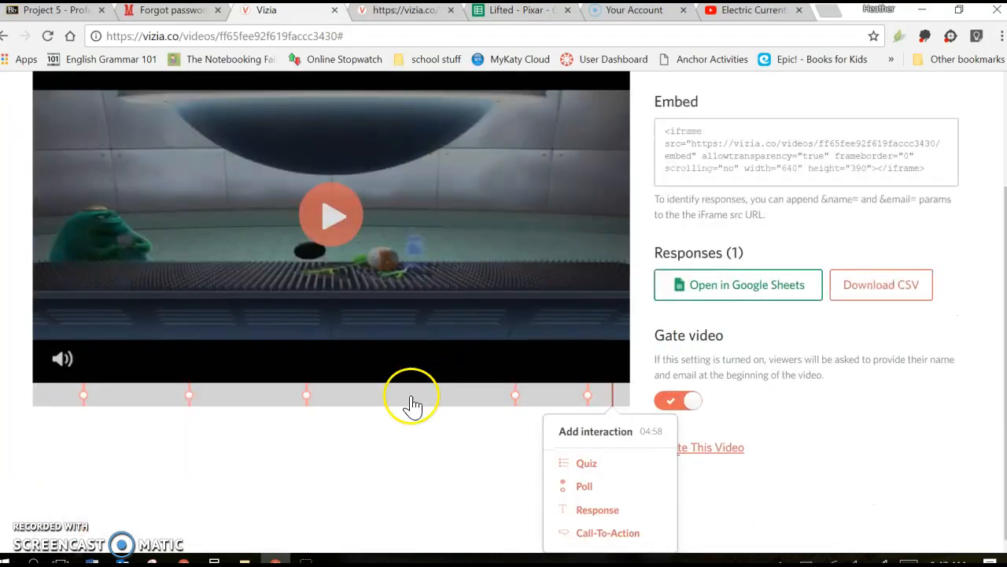
View the form for a new open-ended response interaction at 03:12, and close it without saving.
left_click(410, 397)
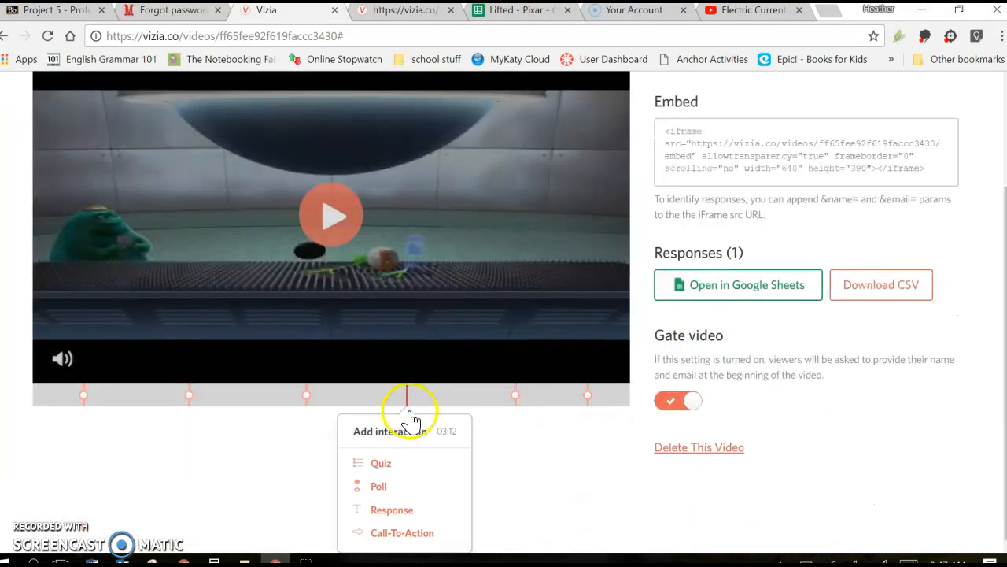
left_click(406, 511)
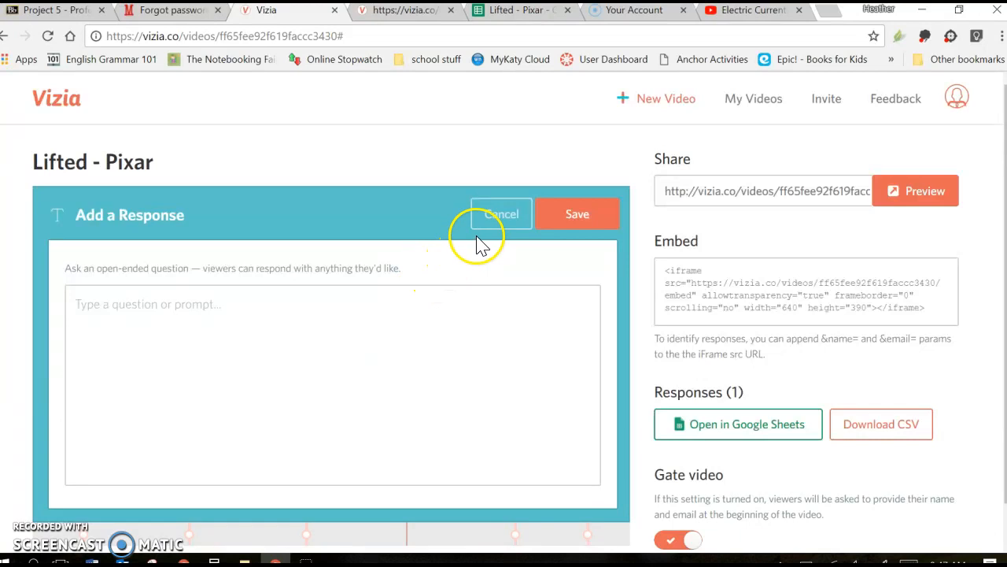
left_click(495, 220)
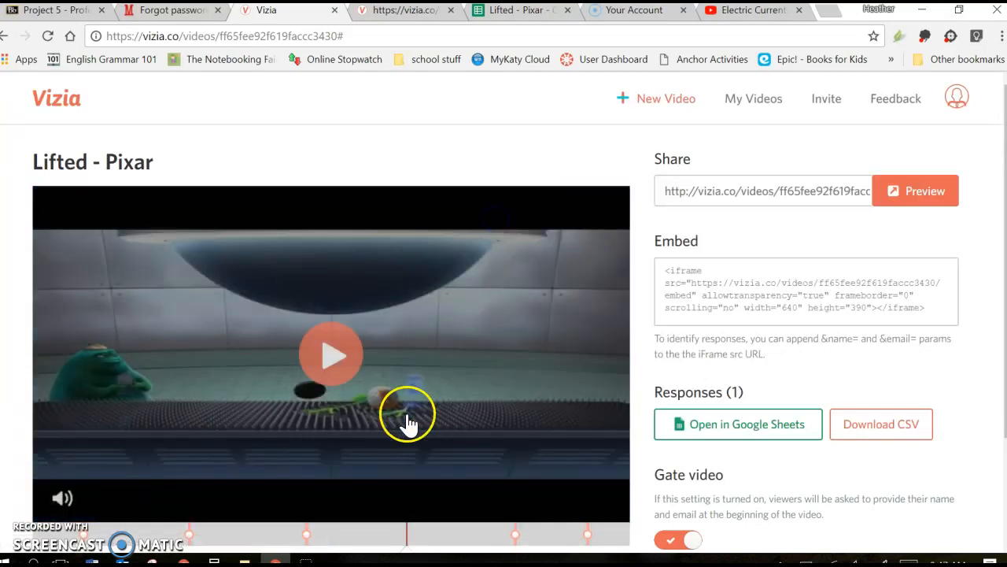
View the prompt, button label and button URL fields of a new call-to-action at 03:12, and close the form without saving.
scroll(408, 415, "down", 2)
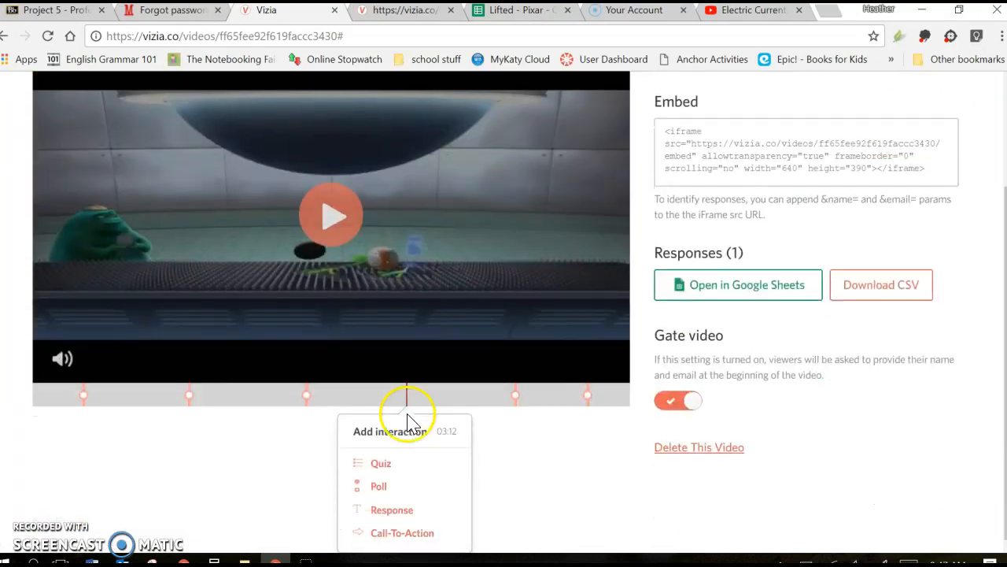
left_click(398, 535)
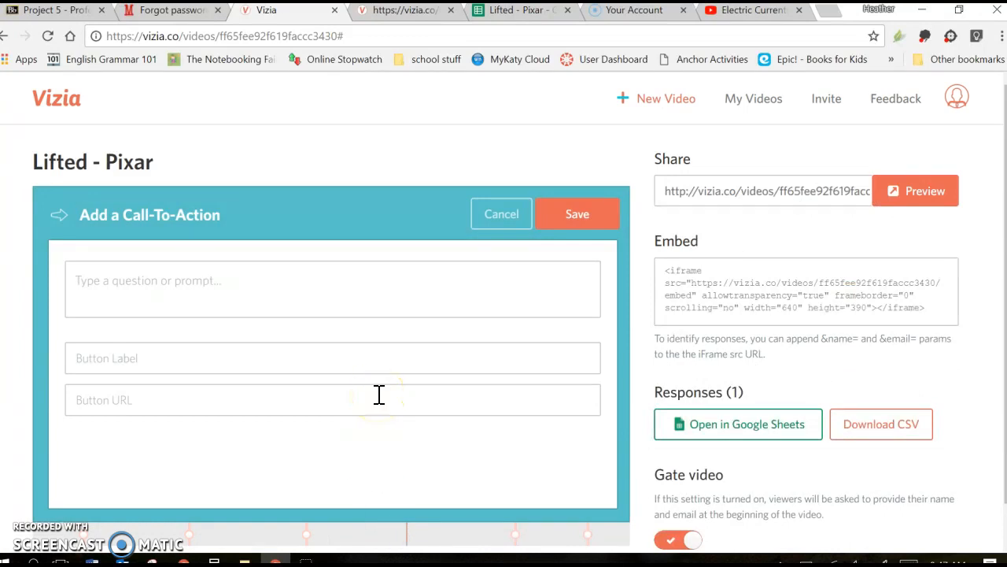
left_click(194, 392)
left_click(180, 292)
left_click(168, 400)
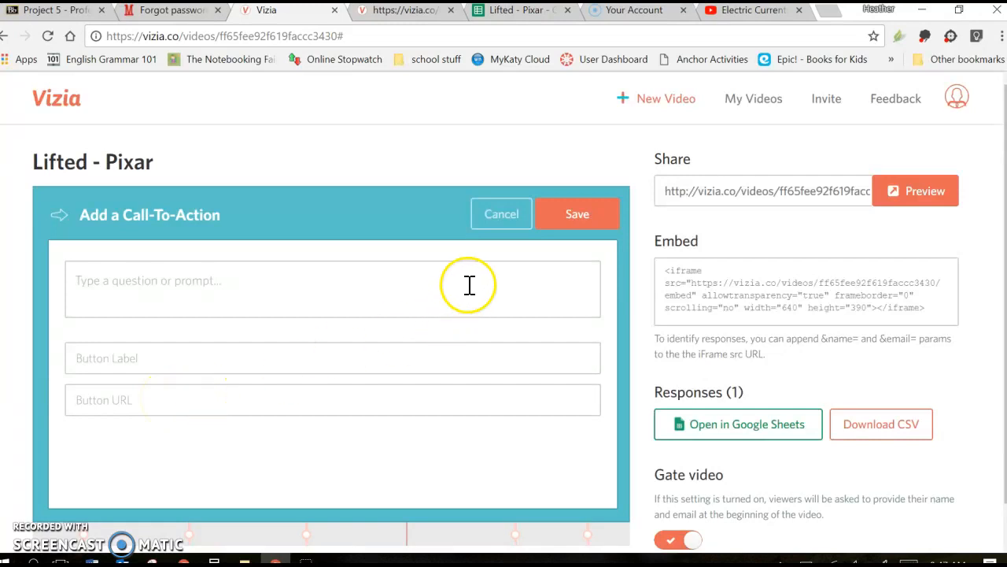
left_click(500, 216)
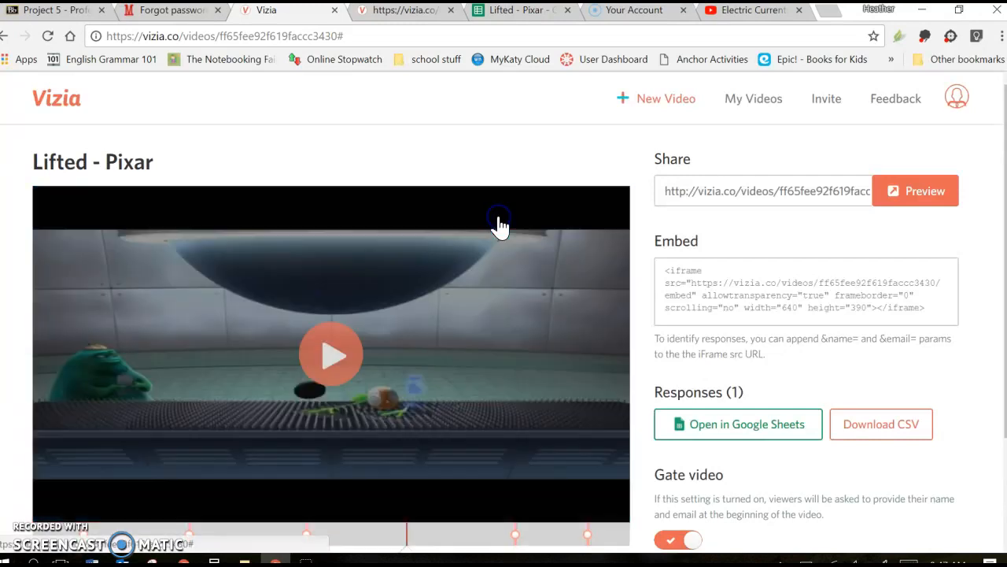
Add "Setting is time and place - give three descriptors." to the response question at 00:27, and save it.
scroll(480, 329, "down", 1)
scroll(480, 329, "down", 2)
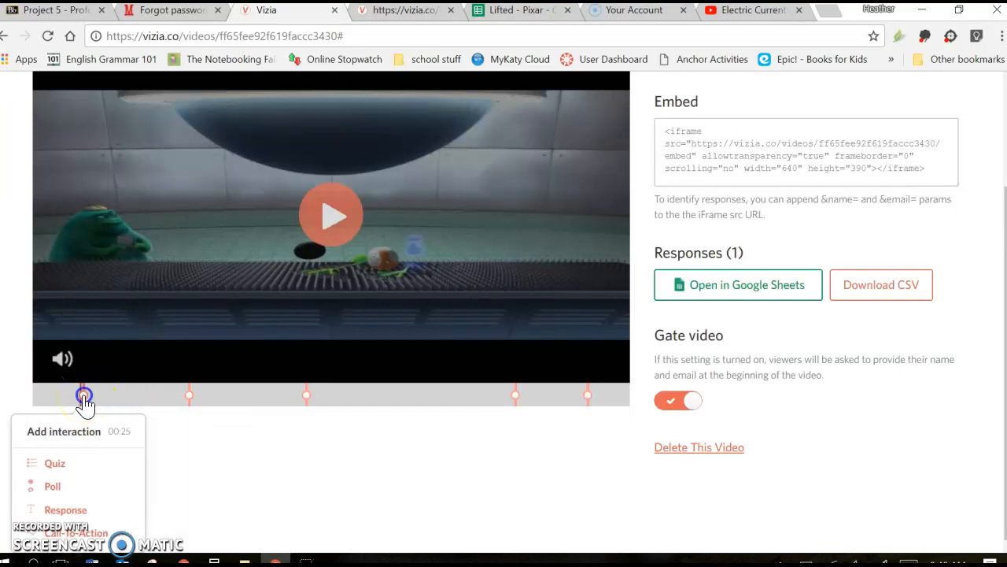
left_click(84, 396)
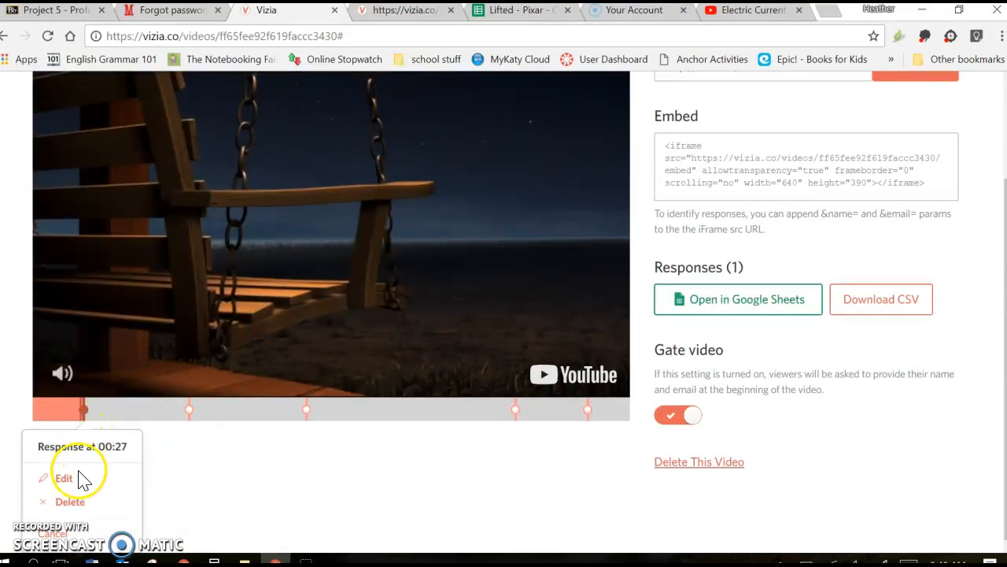
left_click(66, 480)
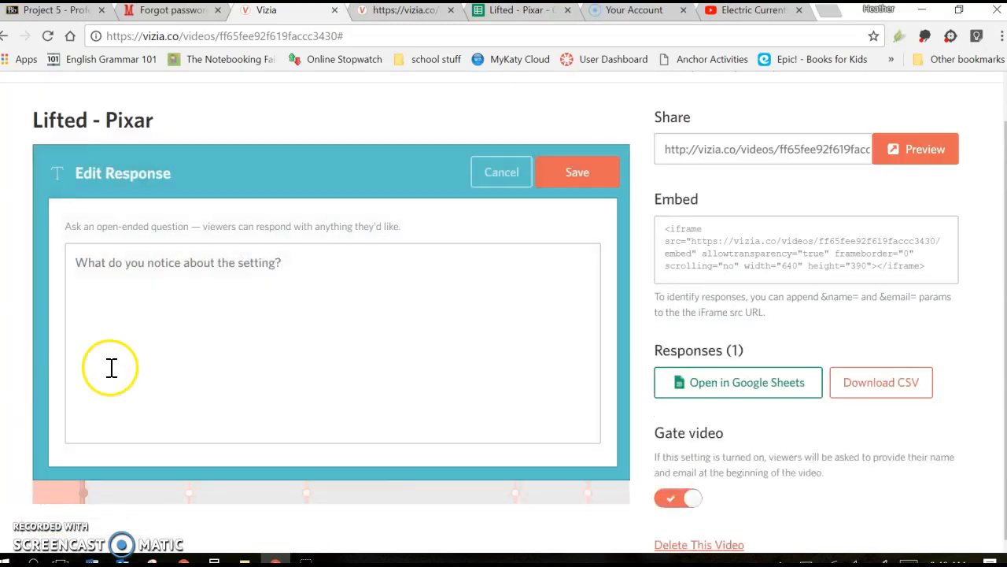
left_click(312, 266)
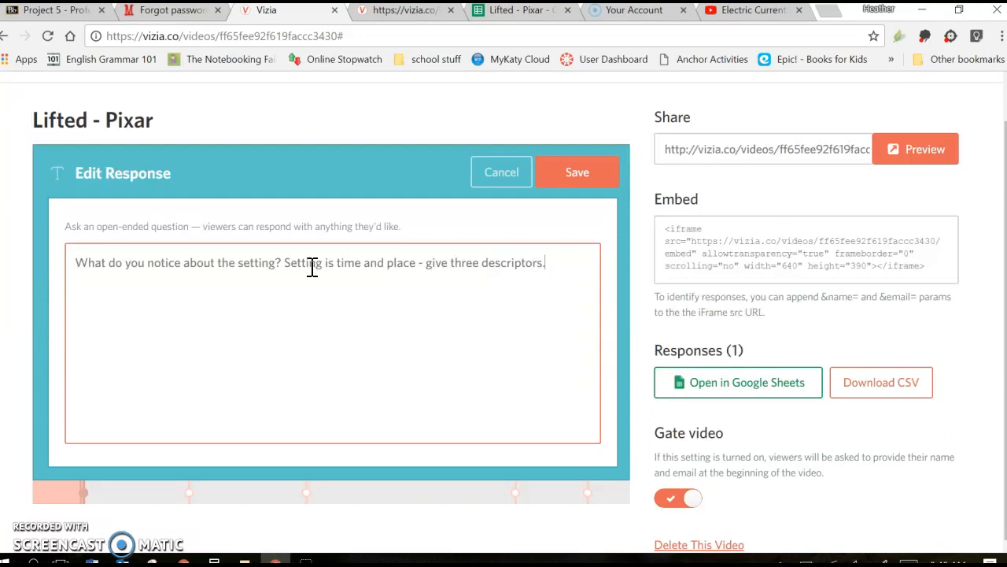
left_click(479, 218)
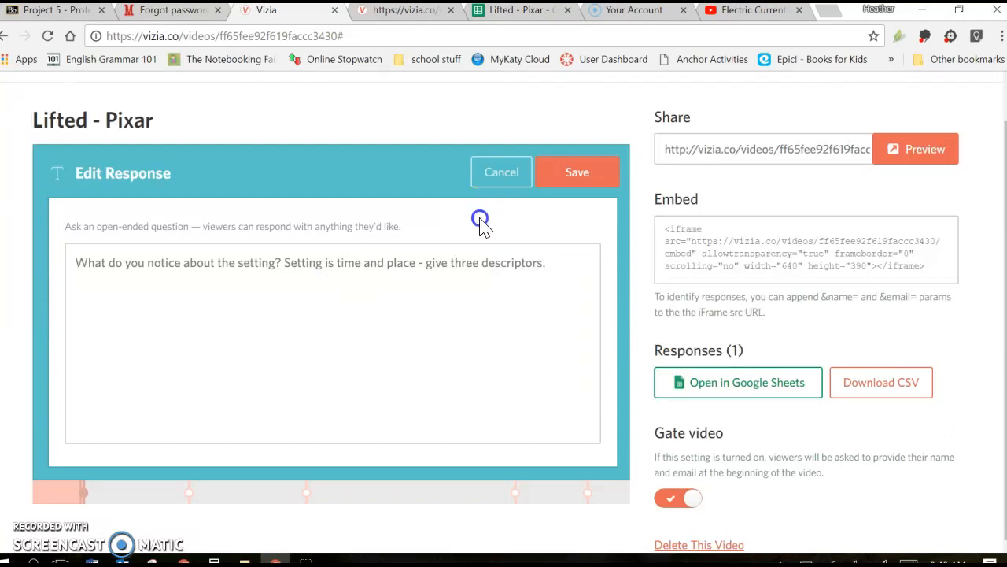
left_click(567, 195)
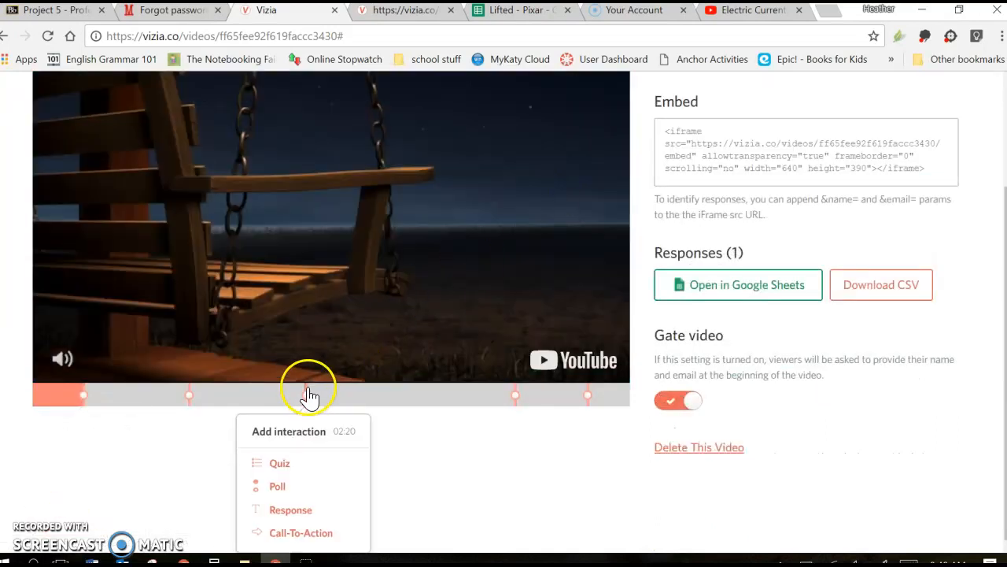
left_click(313, 393)
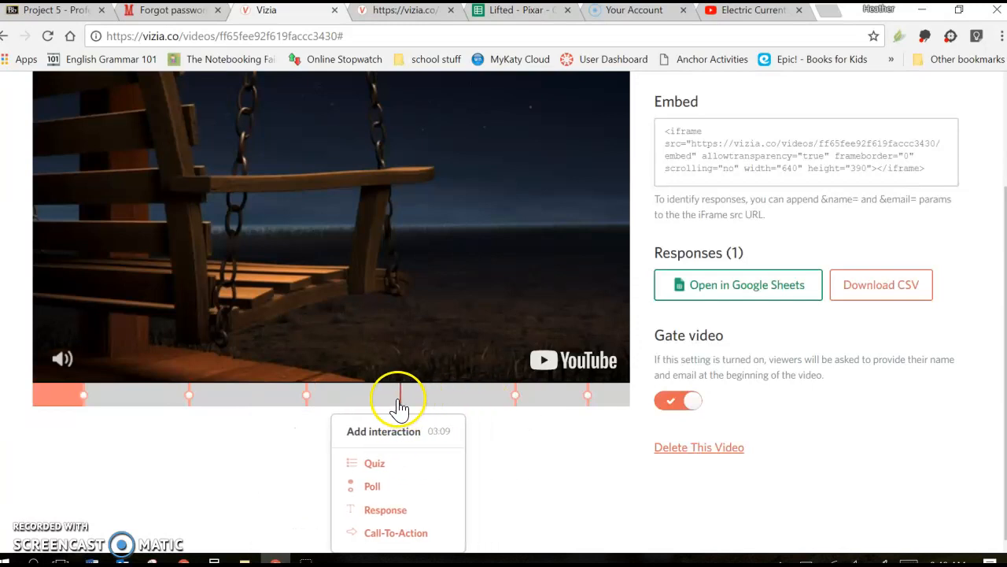
scroll(497, 445, "up", 2)
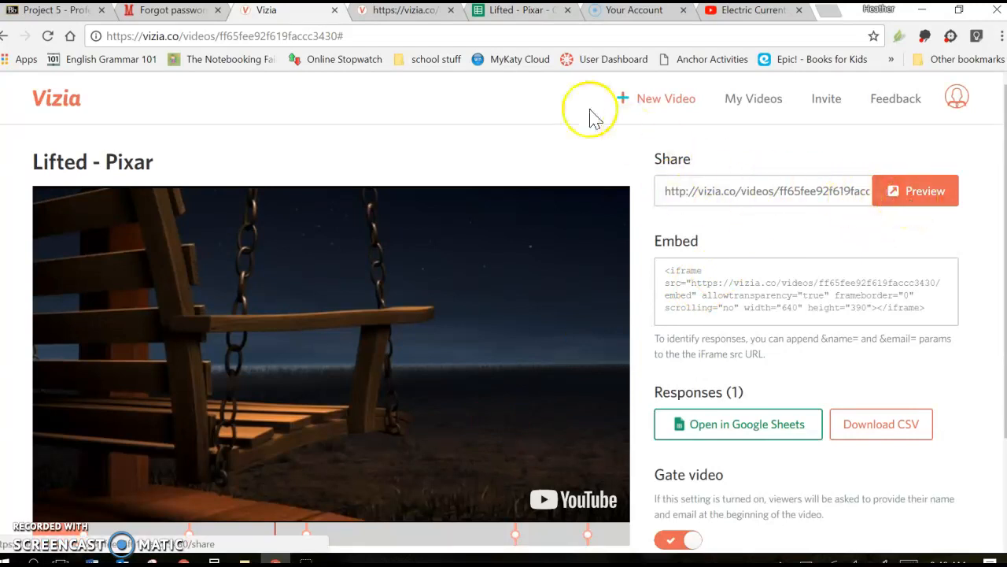
Play the shared viewer version of the video, jump to the question about the big alien's clipboard, and skip it.
left_click(405, 19)
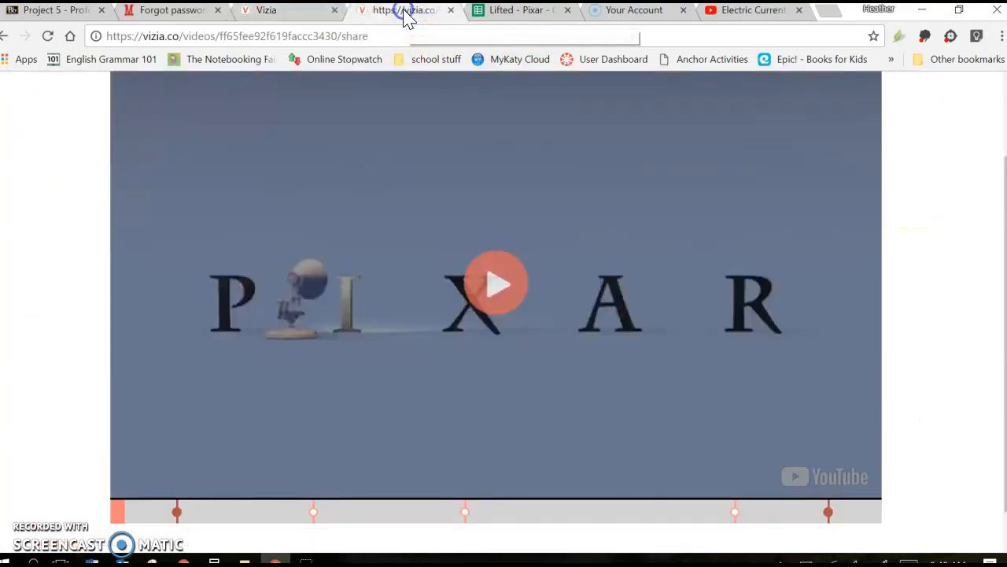
left_click(495, 281)
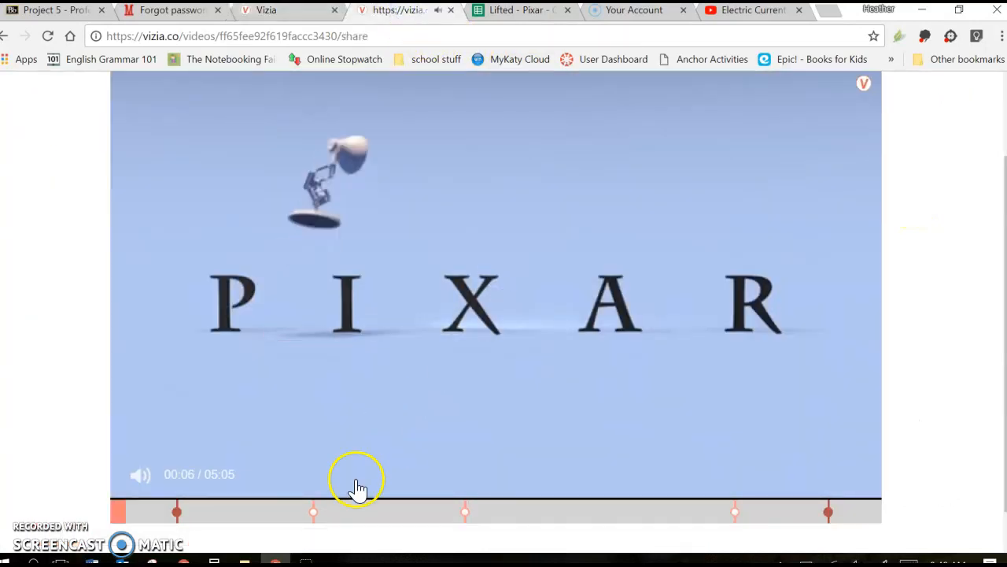
left_click(169, 519)
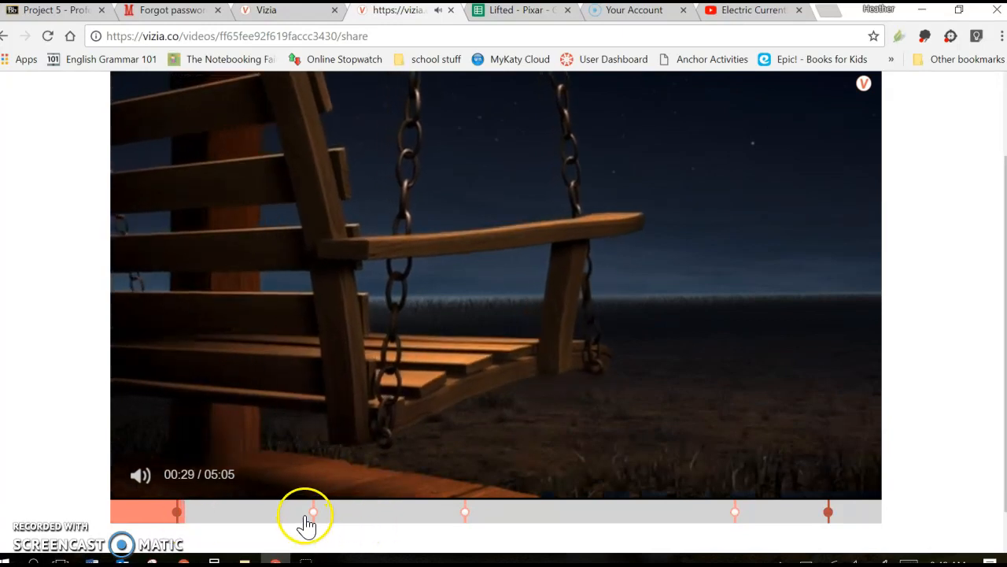
left_click(305, 516)
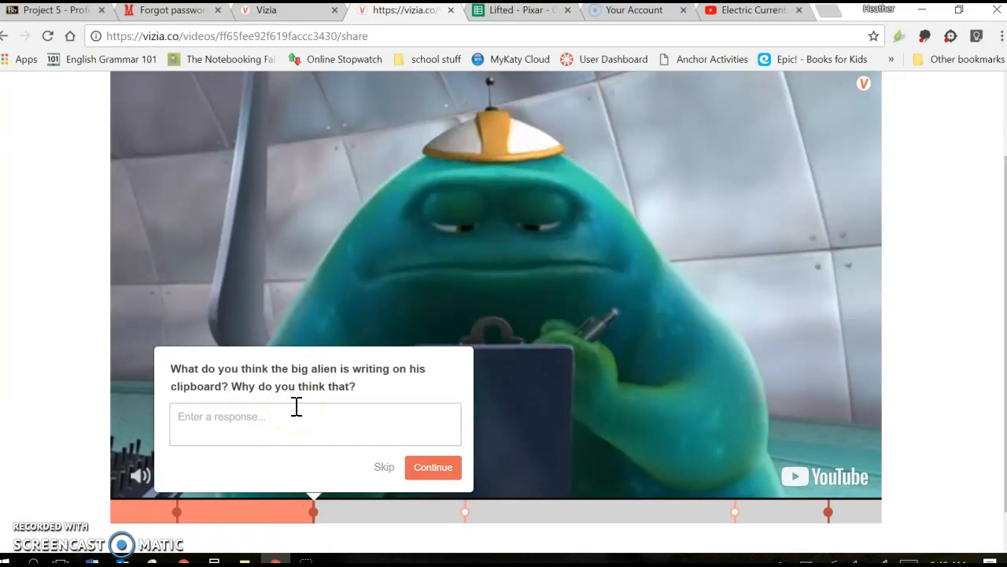
left_click(383, 472)
Close the shared viewer version of the video and return to its editing page in Vizia.
left_click(946, 206)
scroll(949, 207, "up", 1)
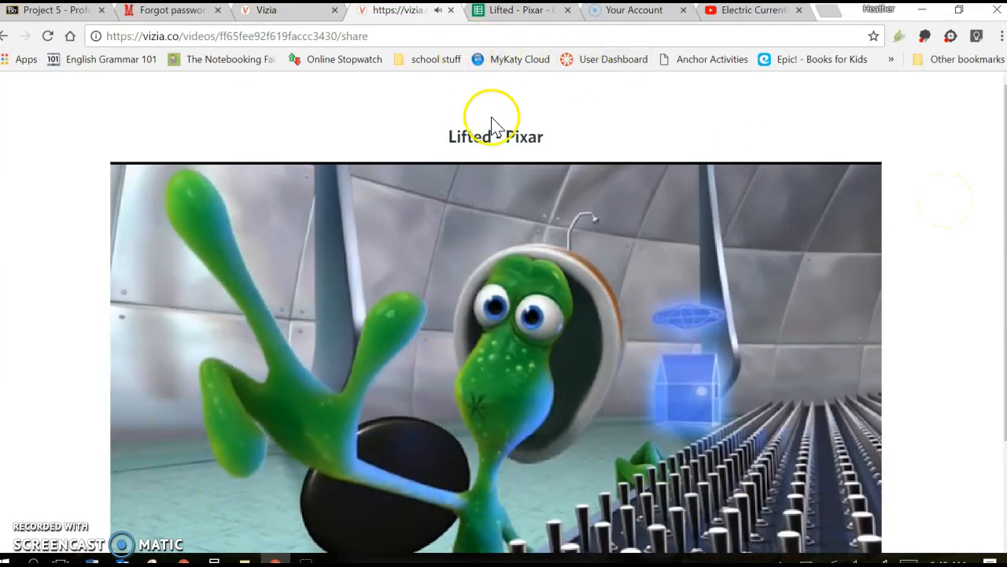
scroll(490, 281, "down", 2)
scroll(490, 284, "up", 2)
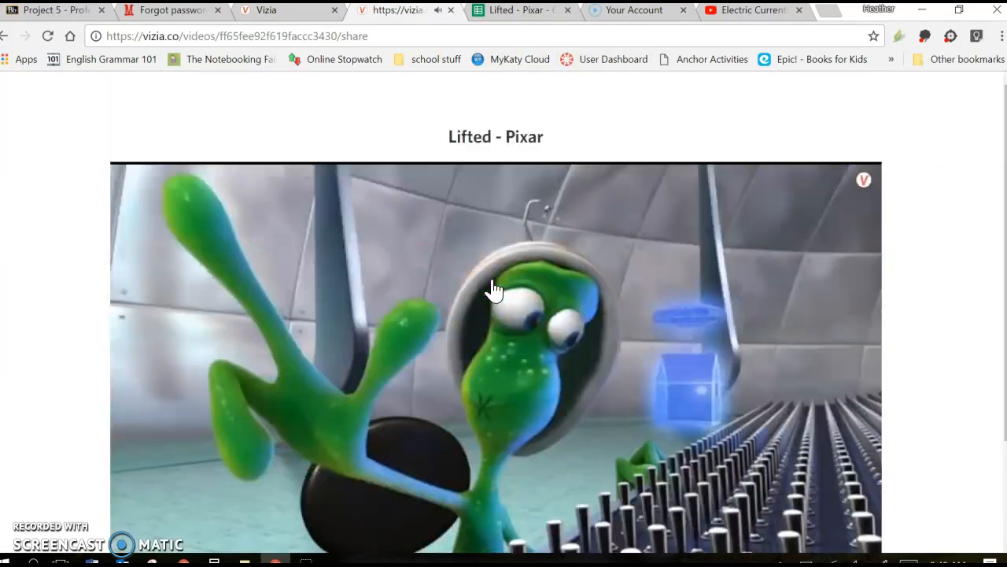
left_click(451, 10)
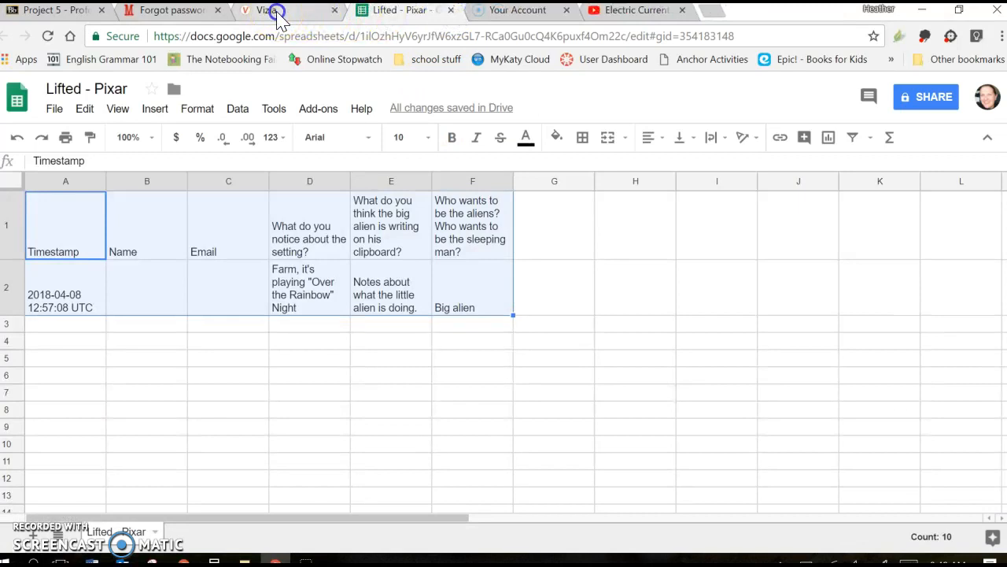
left_click(278, 16)
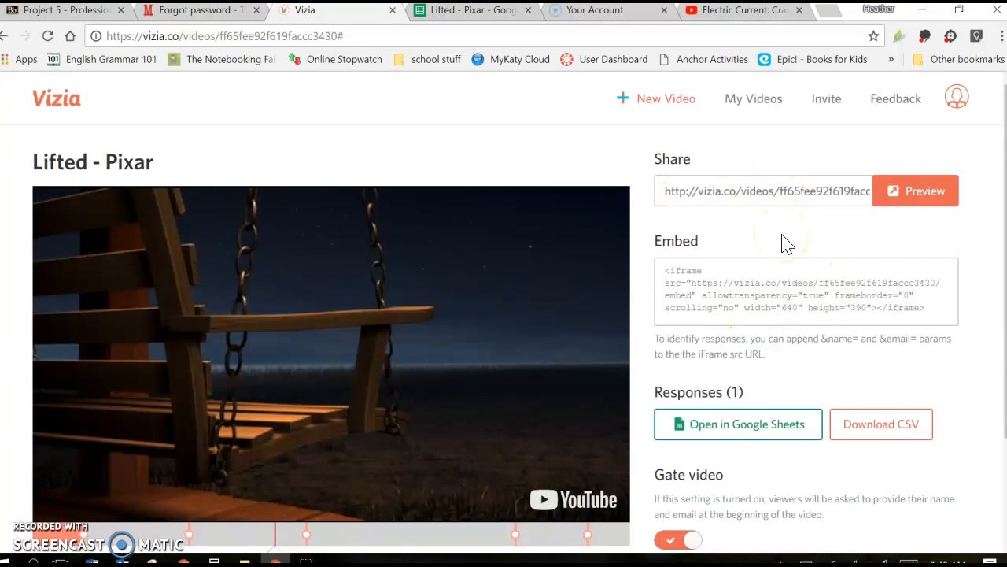
View the video's collected viewer responses in the Lifted - Pixar Google Sheets spreadsheet.
scroll(786, 244, "down", 2)
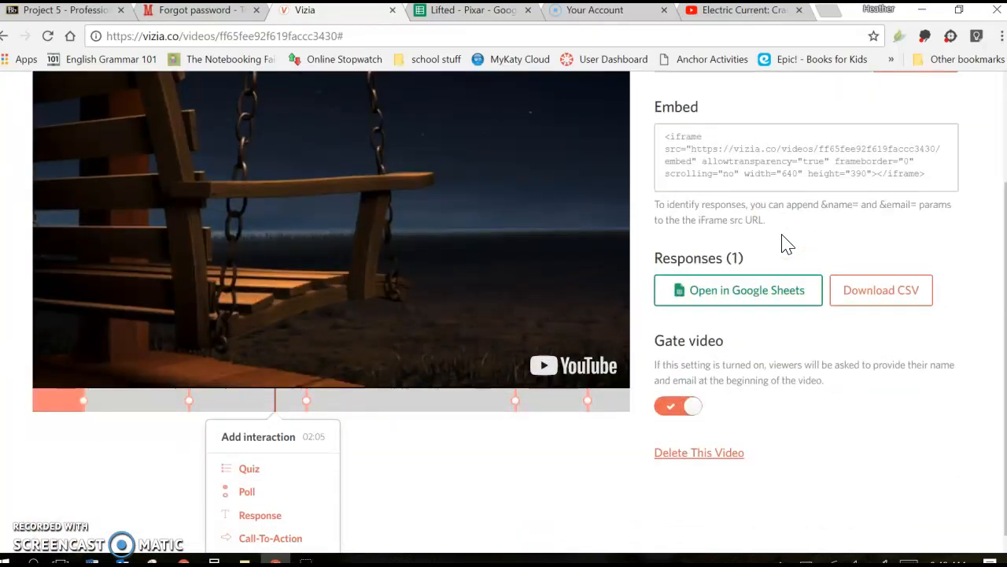
left_click(778, 299)
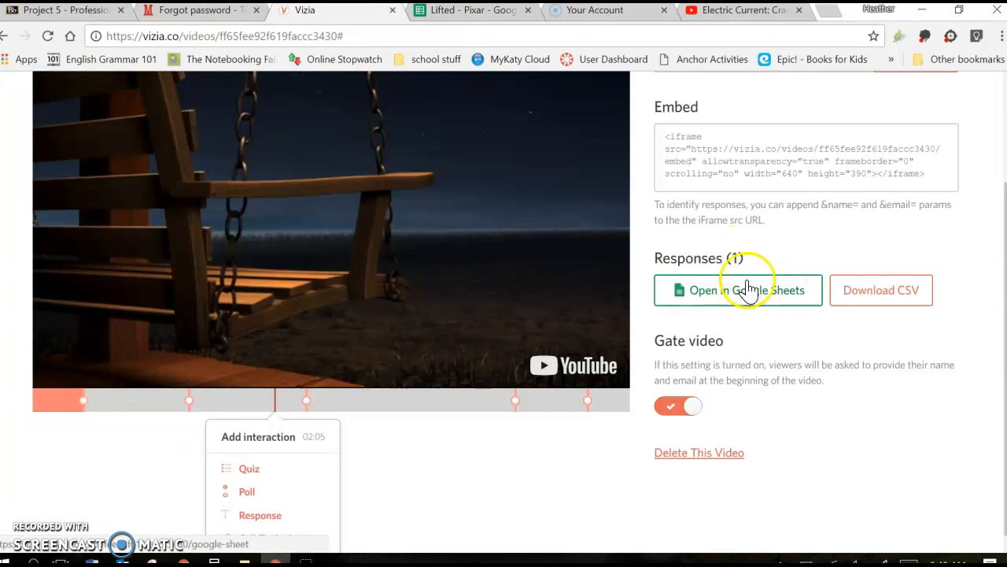
left_click(466, 12)
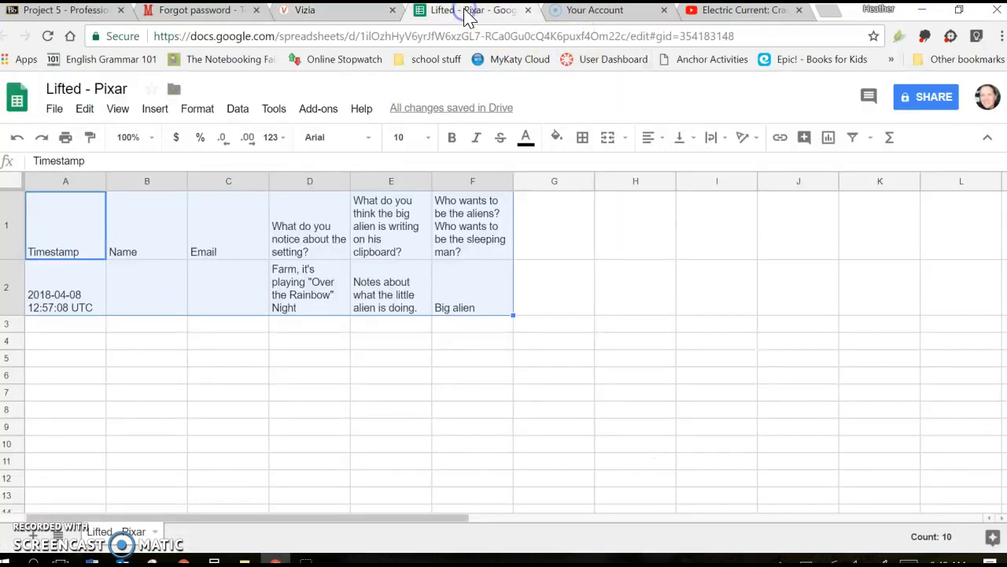
left_click(428, 297)
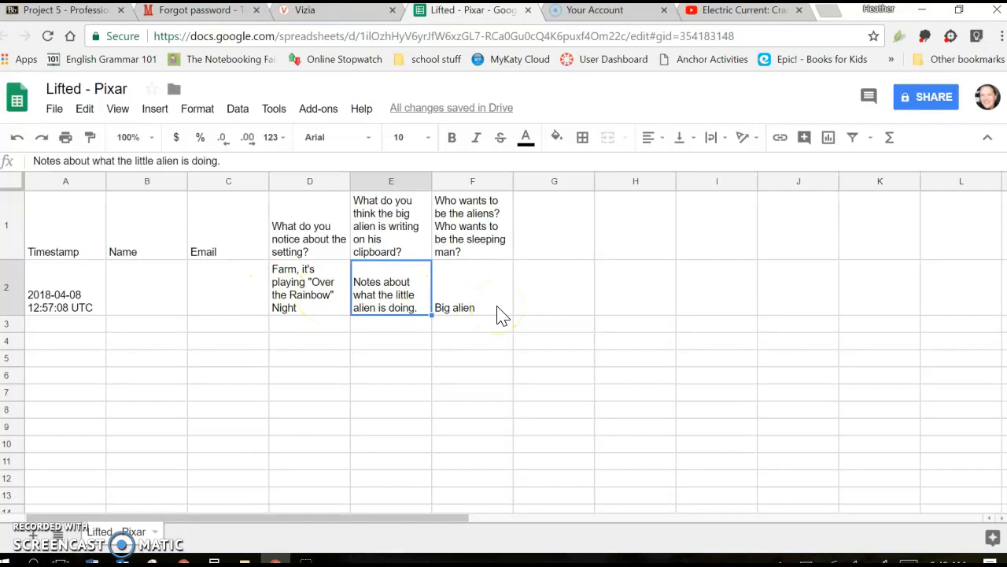
Return to the Vizia editing page and show the interaction types that can be added at 03:41.
left_click(334, 17)
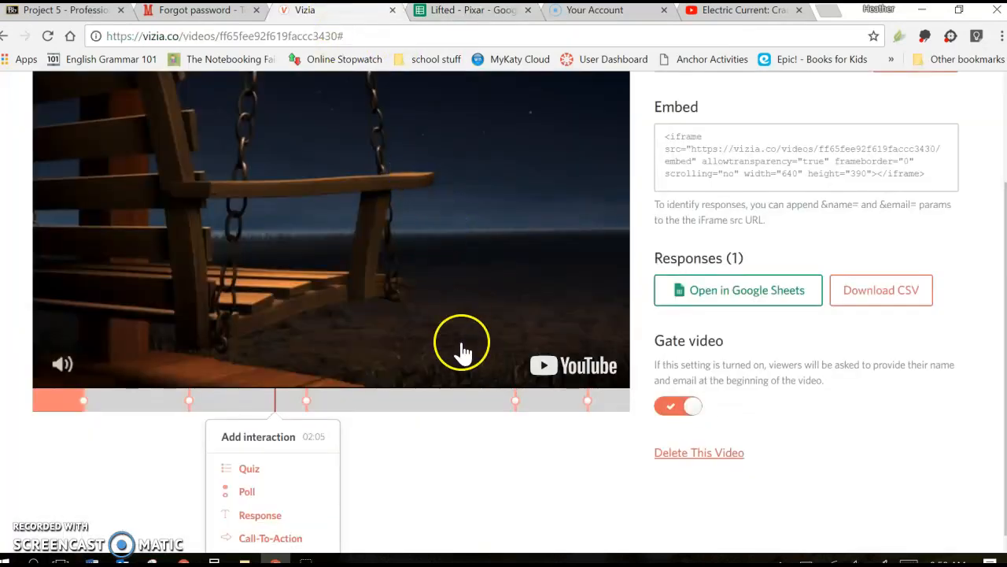
left_click(462, 400)
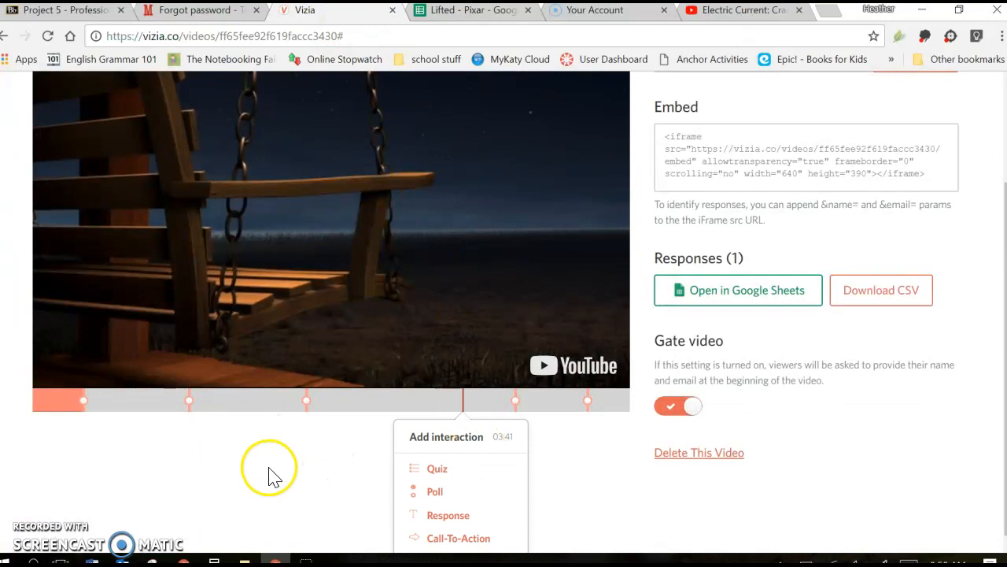
scroll(270, 476, "up", 2)
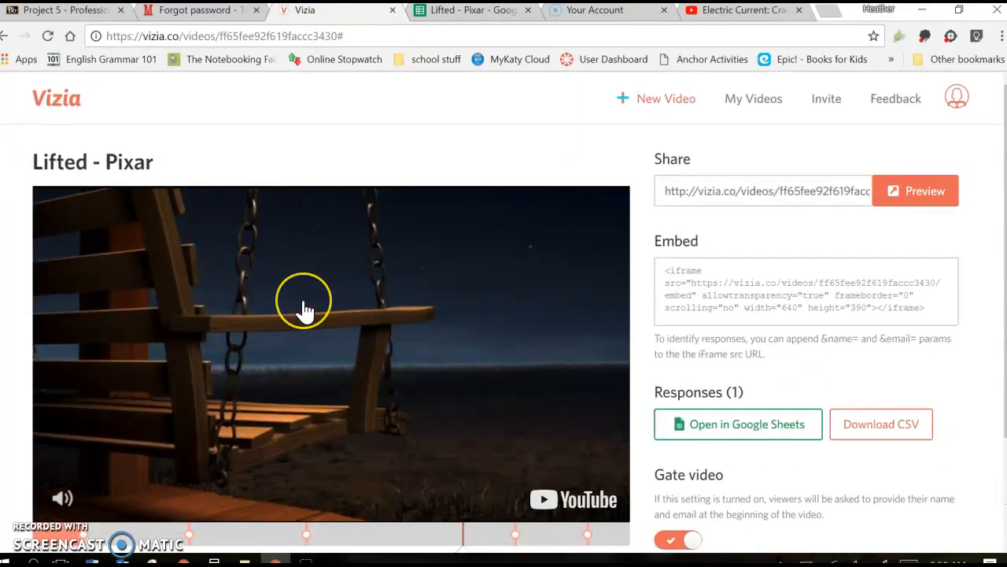
scroll(306, 312, "down", 2)
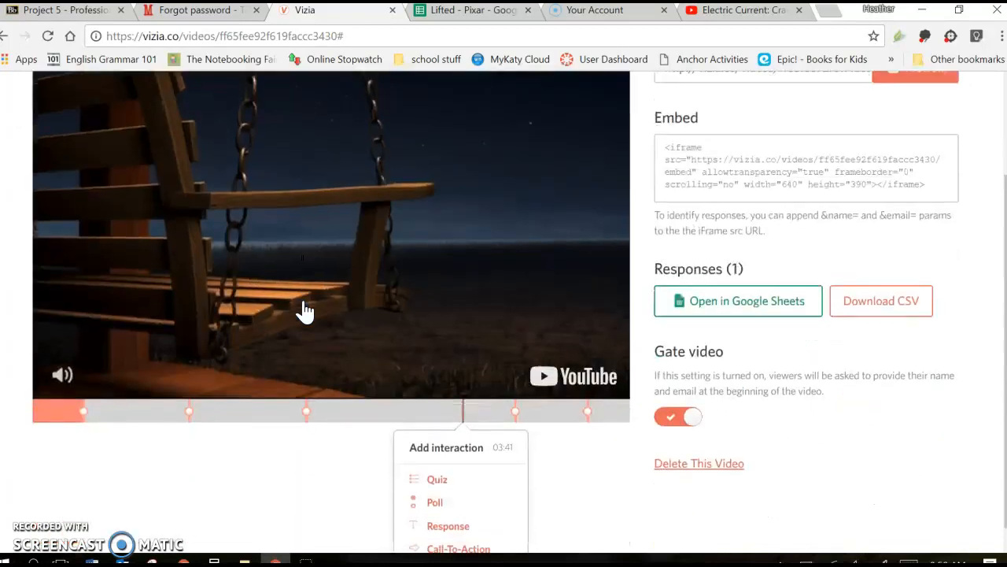